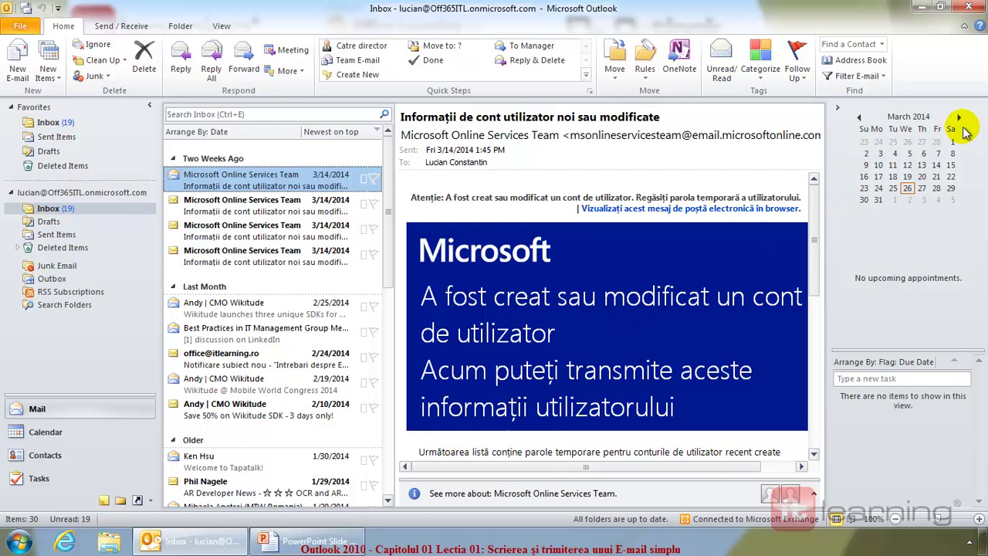
- Minimize the To-Do Bar, and create a new blank e-mail message
click(838, 110)
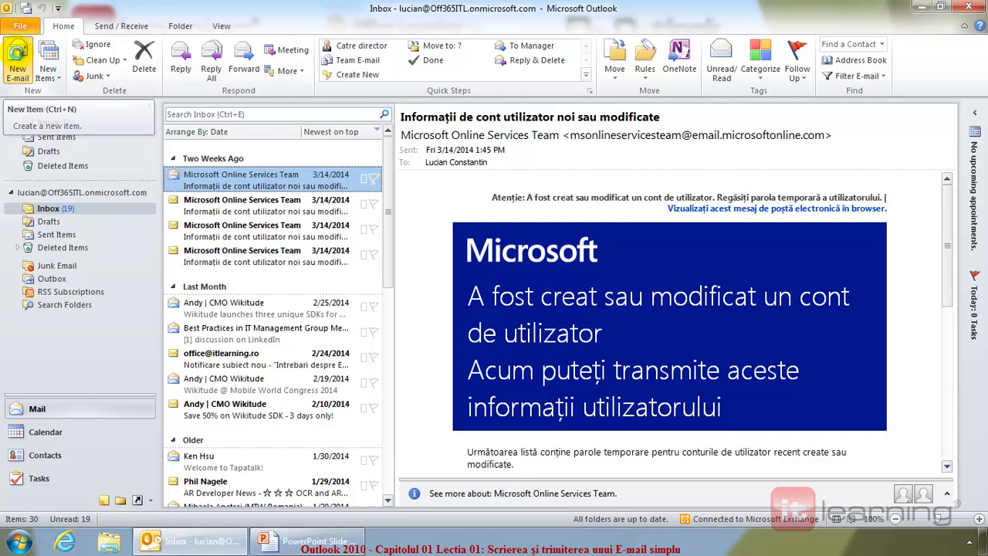
click(17, 60)
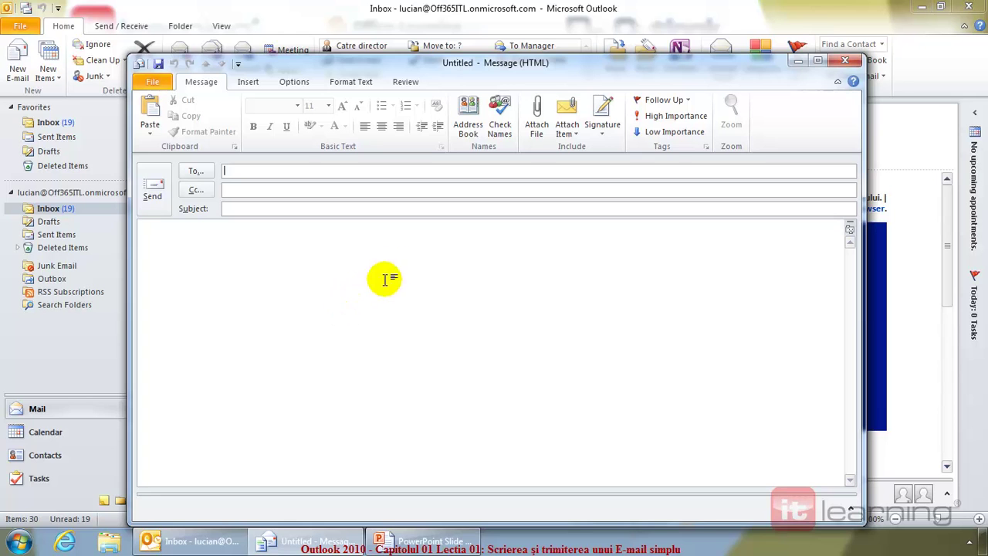
drag(412, 68, 412, 50)
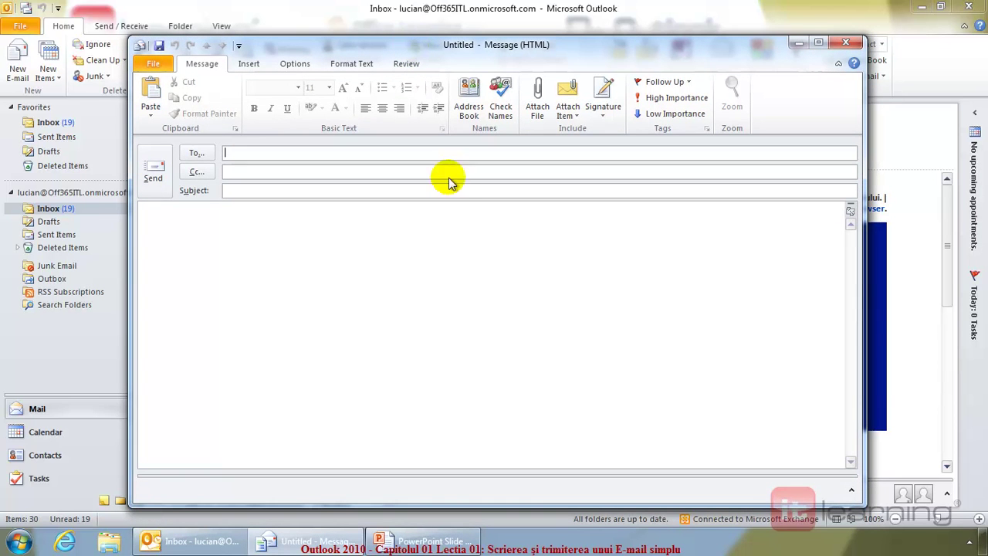
- Enter a sample e-mail address as the To recipient, and erase it again
click(236, 153)
text(user@domeniu.co)
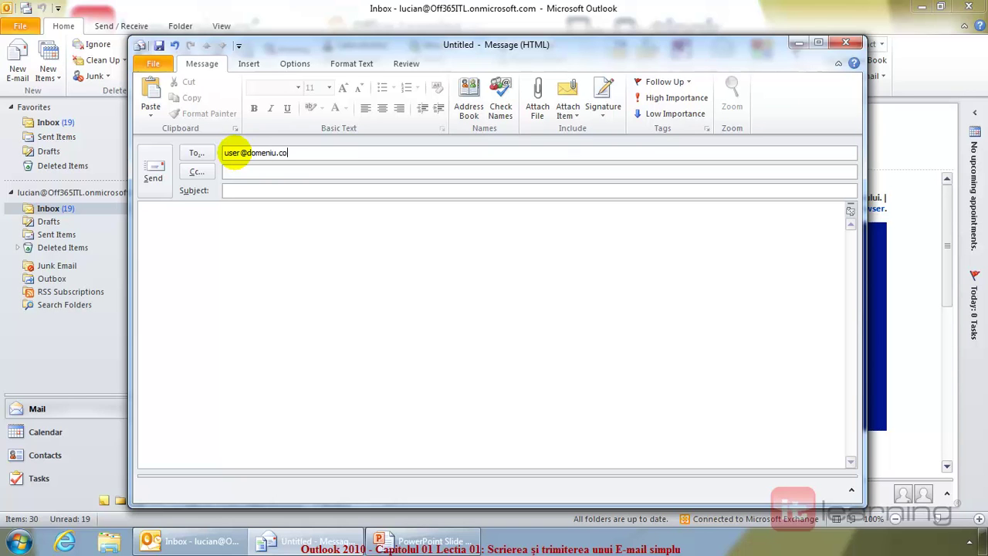
text(m)
key(BackSpace)
key(BackSpace)
key(BackSpace)
key(BackSpace)
key(BackSpace)
key(BackSpace)
key(BackSpace)
key(BackSpace)
key(BackSpace)
key(BackSpace)
key(BackSpace)
key(BackSpace)
key(BackSpace)
key(BackSpace)
- Open the address book for the To recipients, and switch it to the Contacts list
click(198, 153)
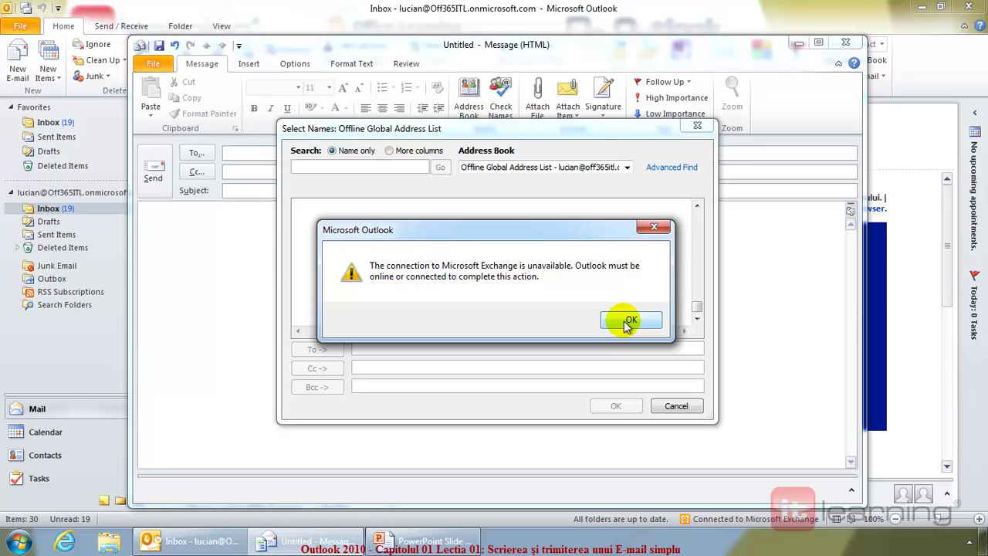
click(627, 321)
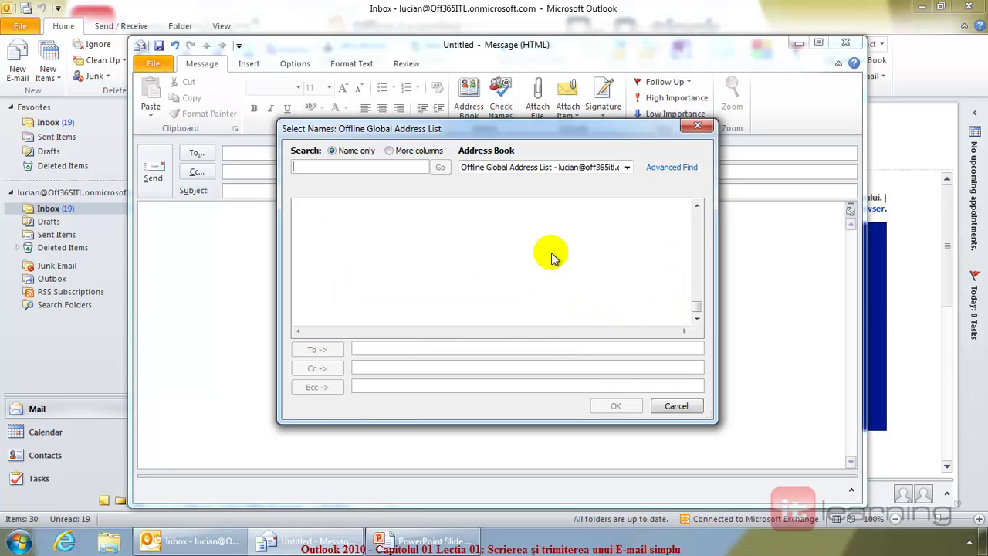
click(626, 167)
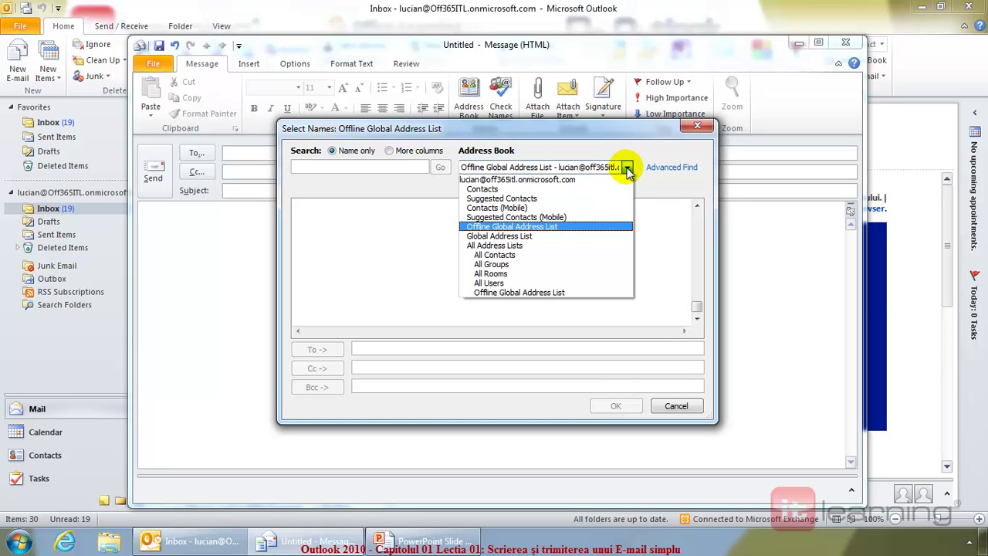
click(543, 189)
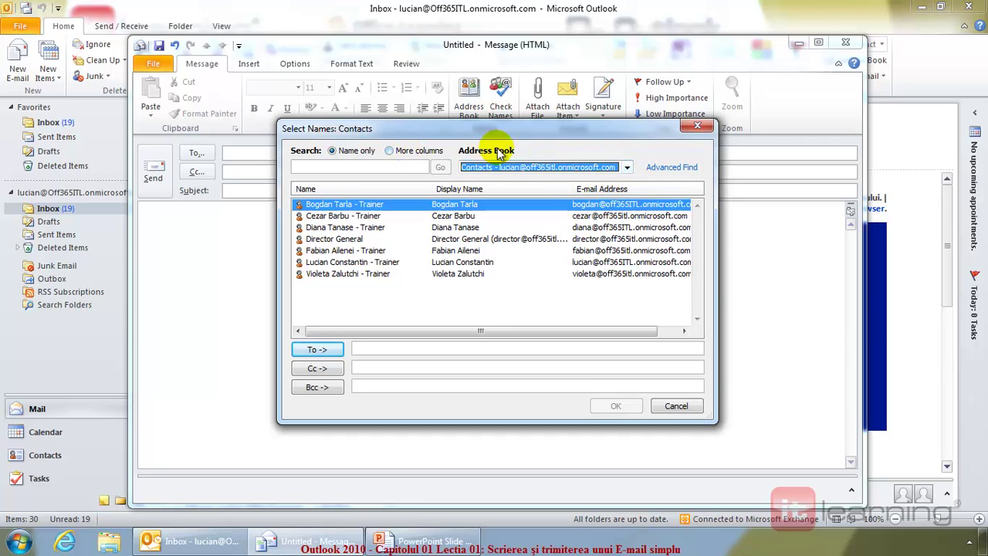
click(627, 168)
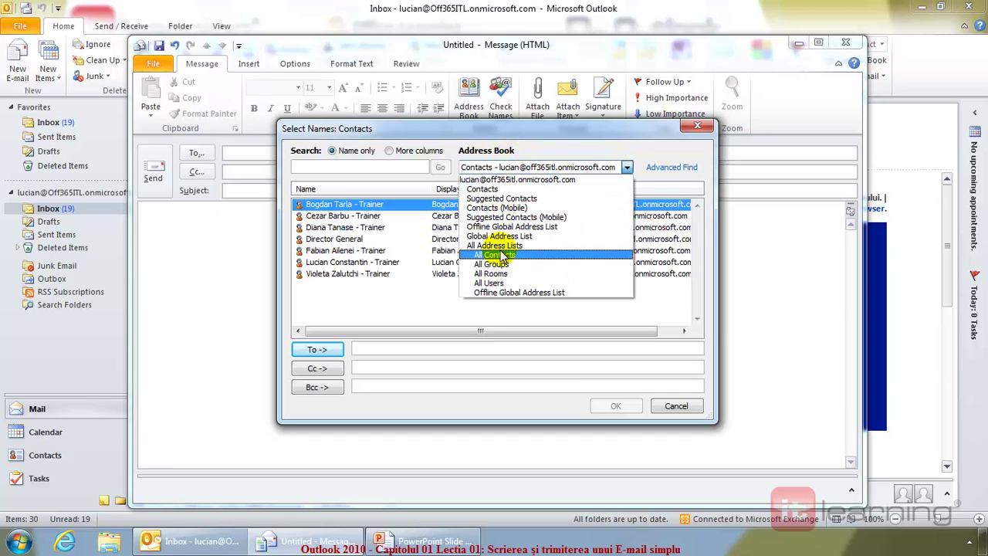
click(503, 190)
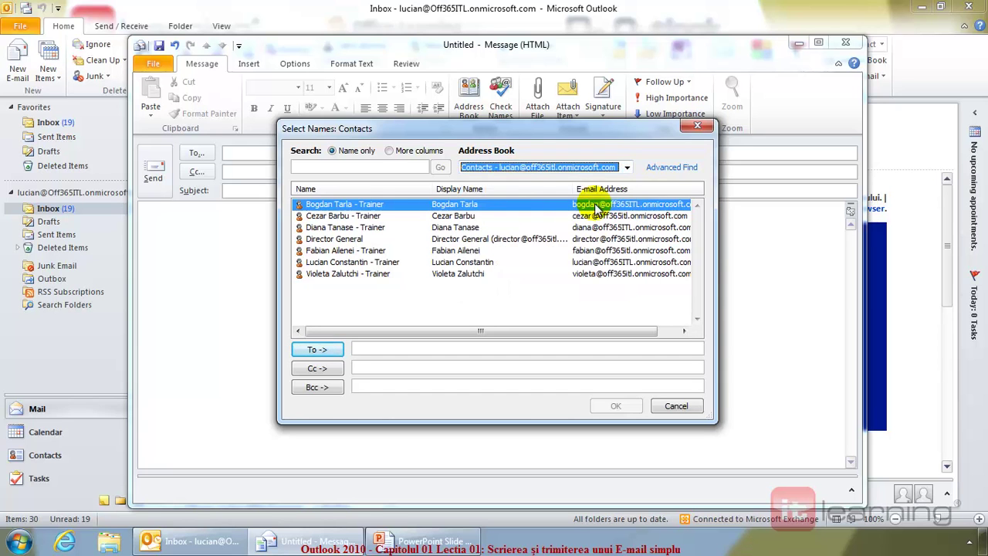
click(626, 168)
click(524, 189)
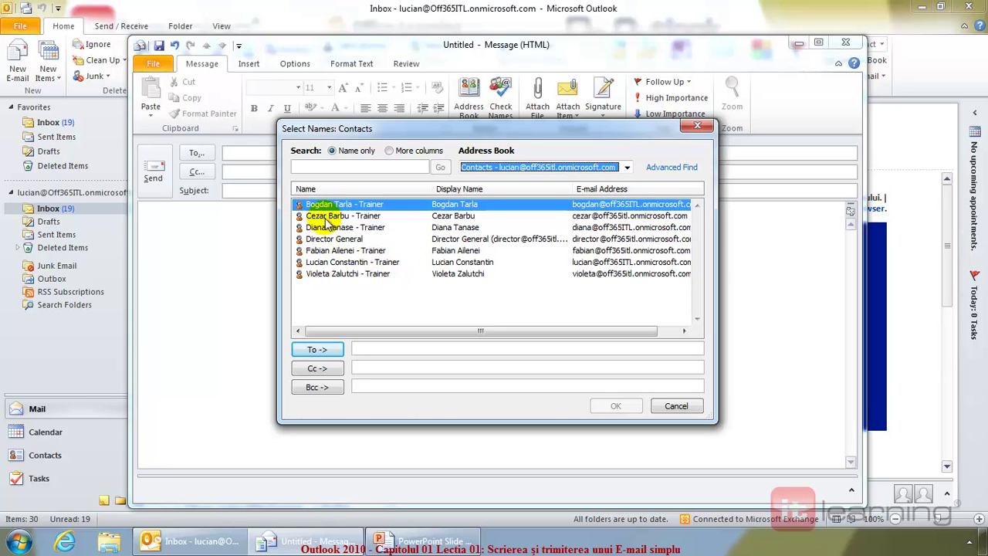
- Add the second-to-last listed contact, a trainer, as To, Cc and Bcc recipient
click(328, 263)
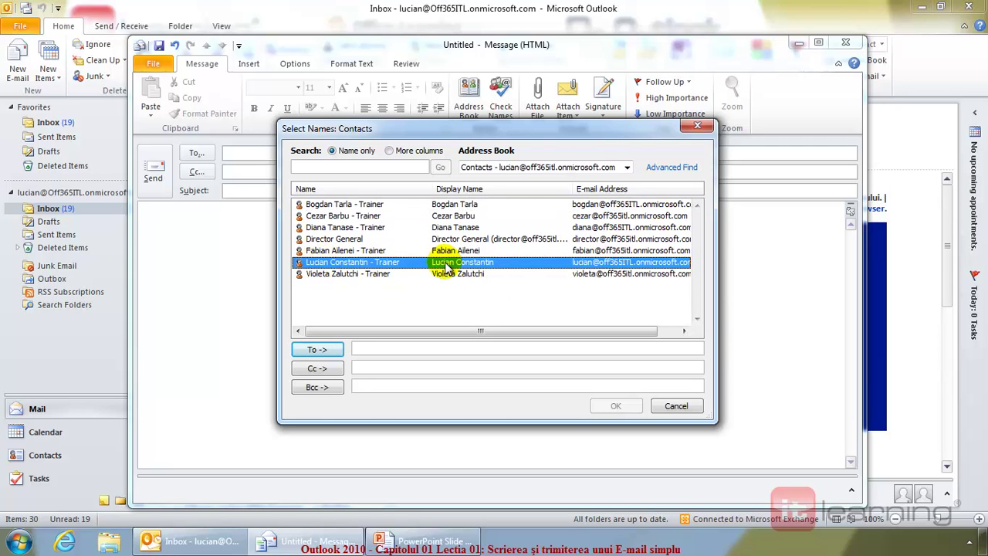
click(314, 351)
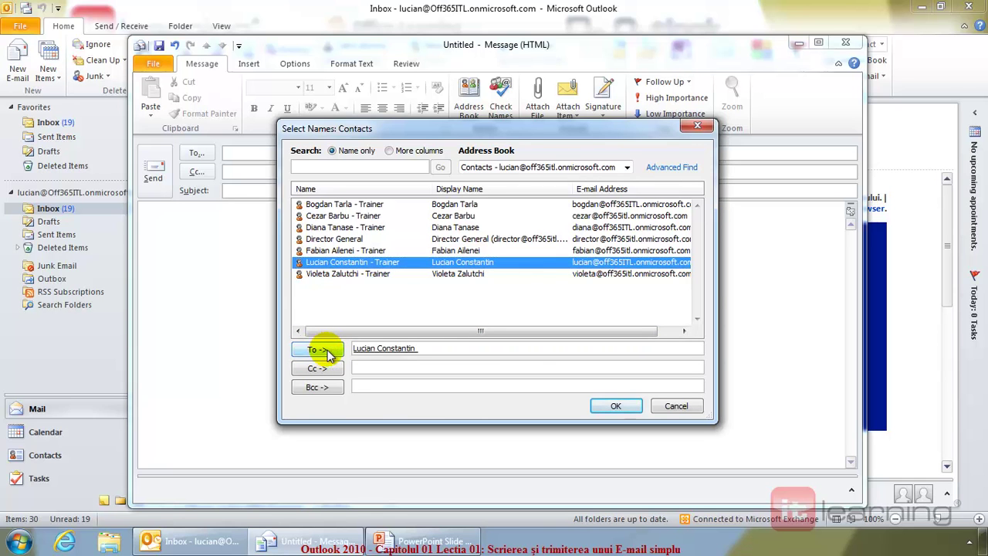
click(320, 369)
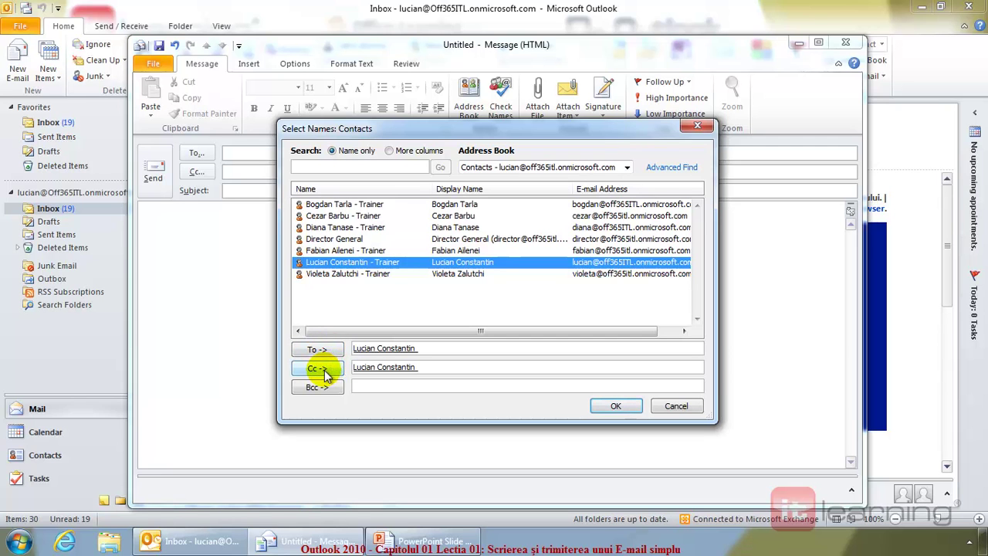
click(319, 390)
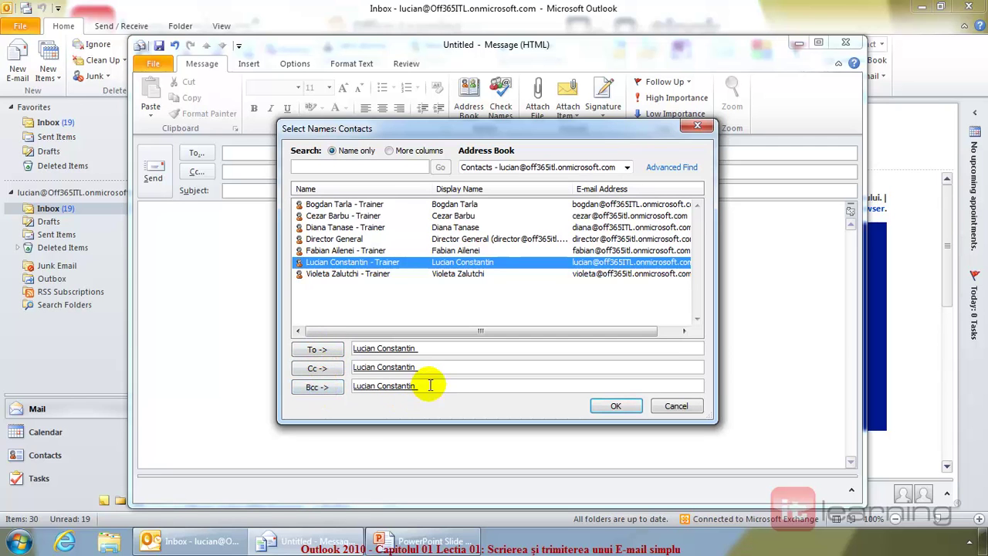
- Remove the trainer from the Bcc and Cc recipients
drag(424, 385, 375, 401)
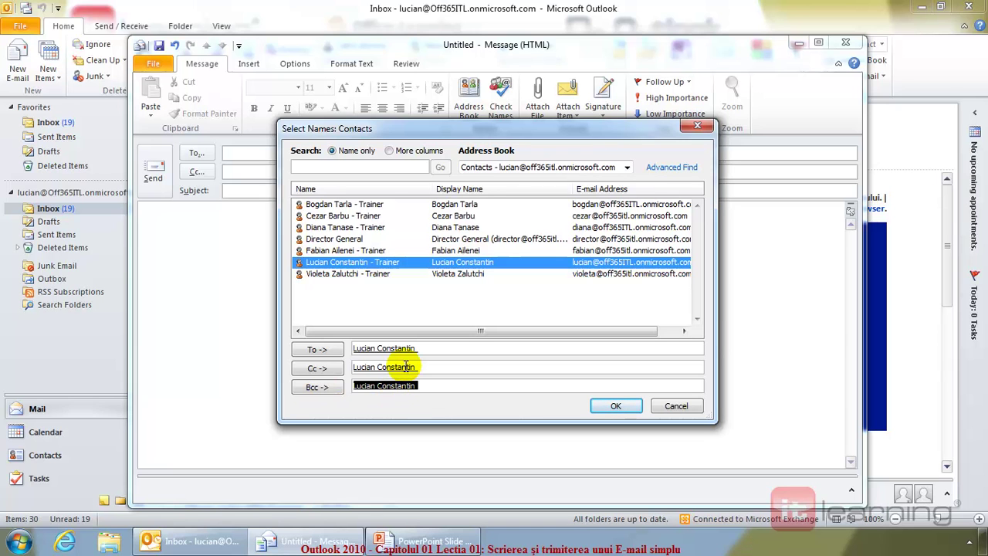
key(Delete)
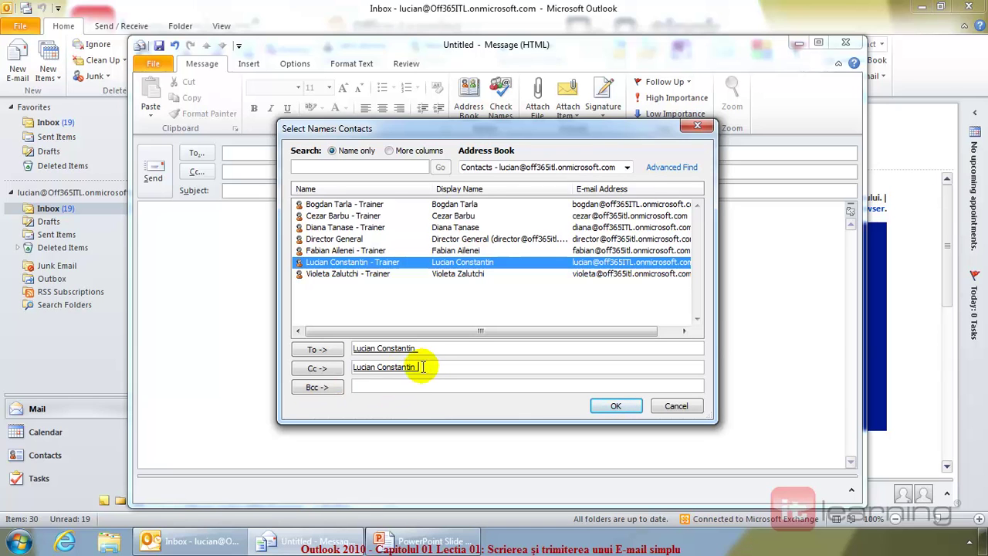
drag(426, 368, 322, 368)
key(Delete)
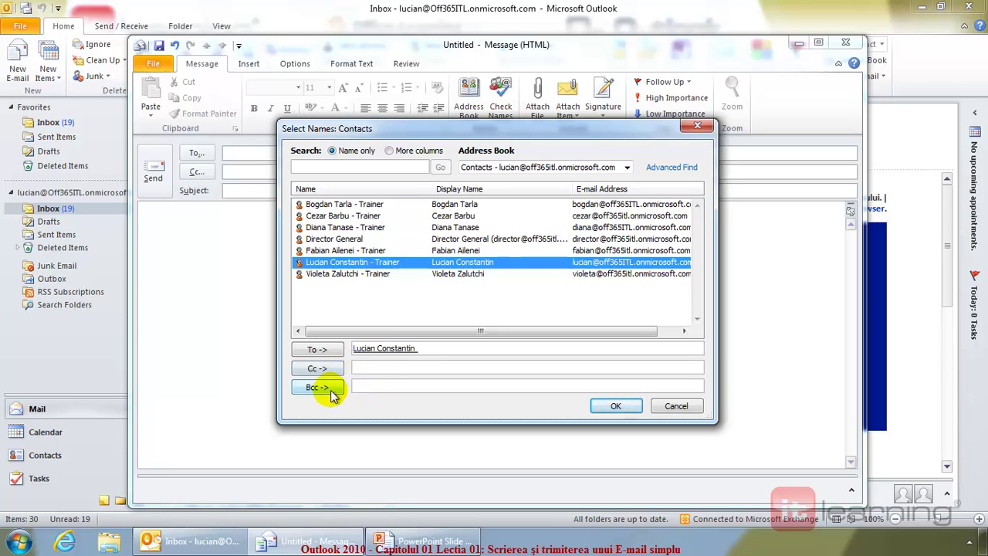
- Add the first trainer in the Contacts list as Cc recipient
drag(430, 347, 373, 348)
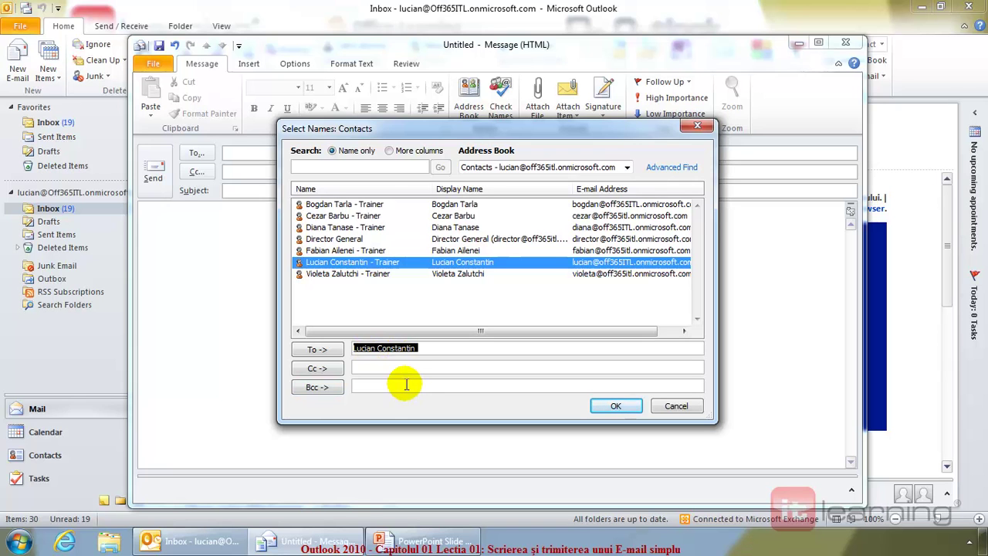
click(362, 366)
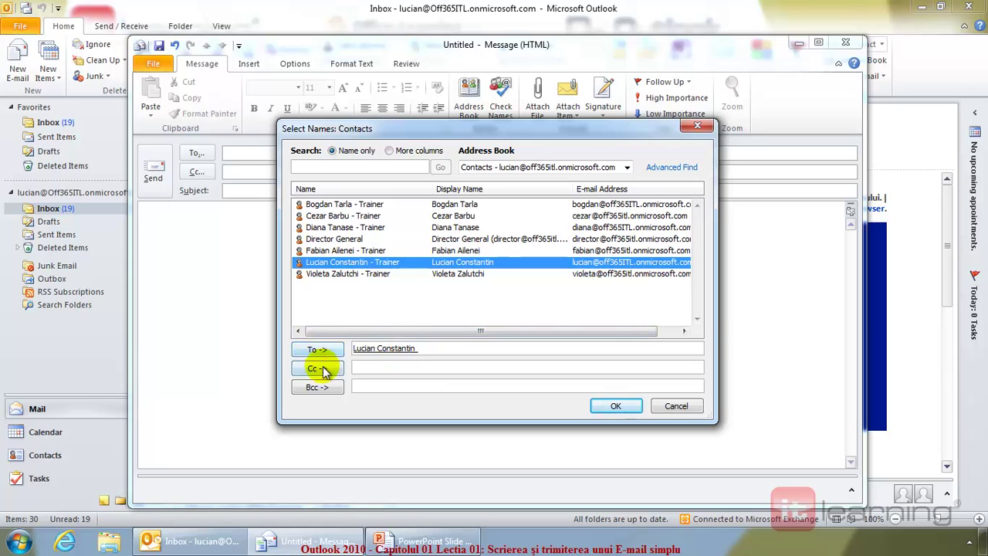
click(375, 368)
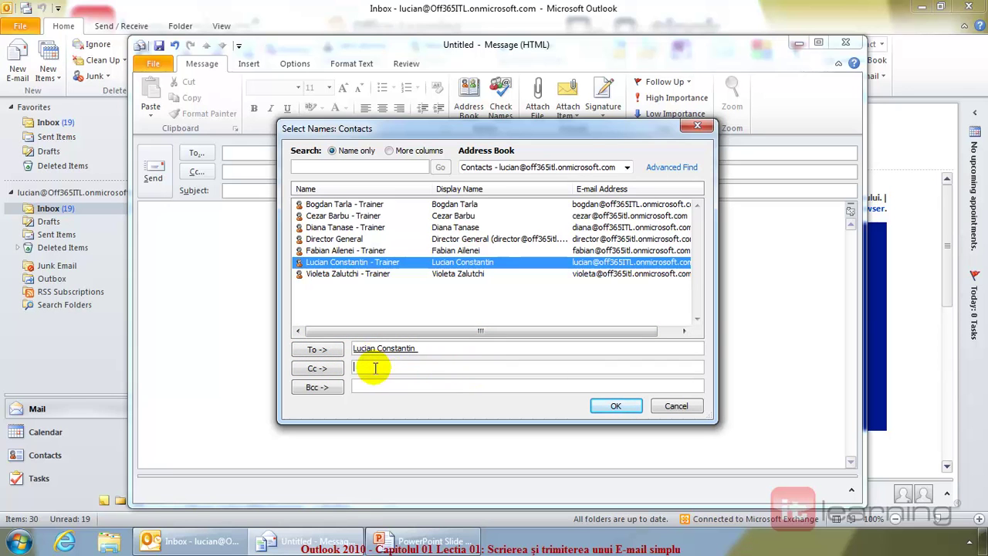
click(328, 204)
click(317, 368)
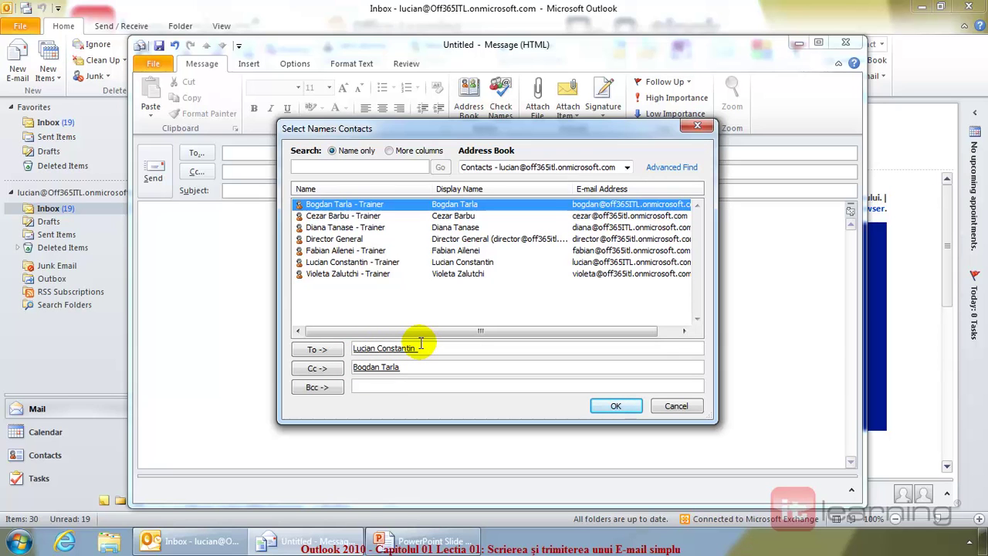
click(381, 366)
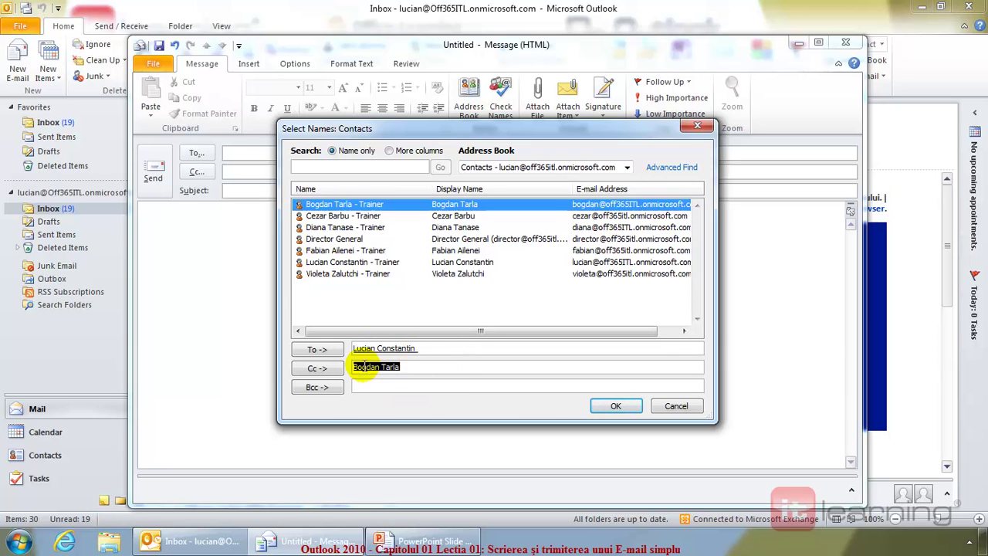
click(421, 370)
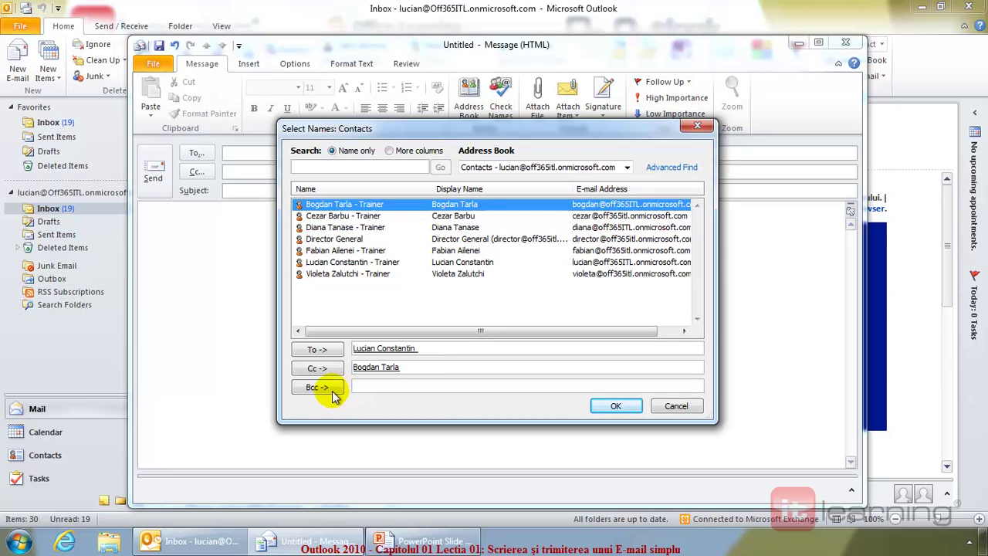
- Add the Director General contact as Bcc recipient
click(323, 240)
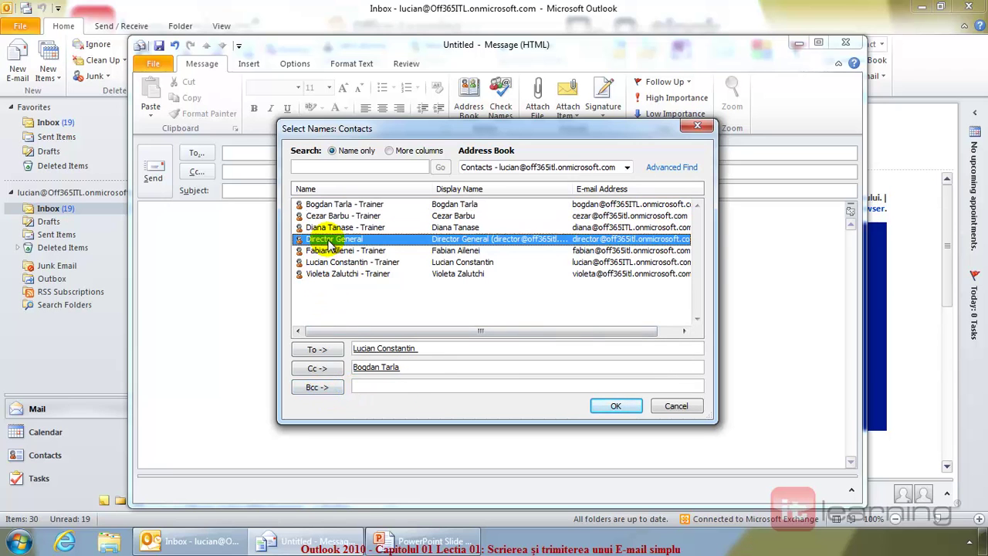
click(316, 386)
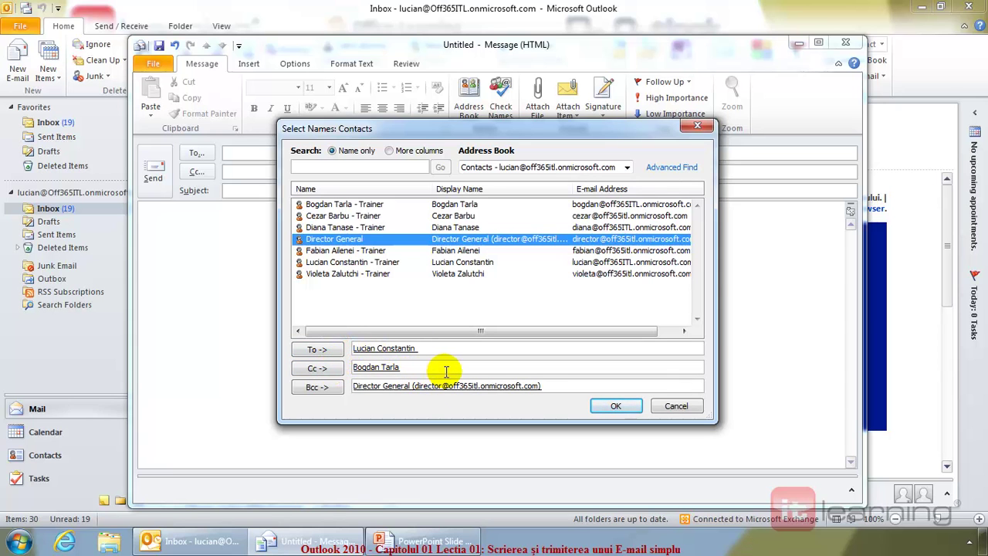
click(429, 351)
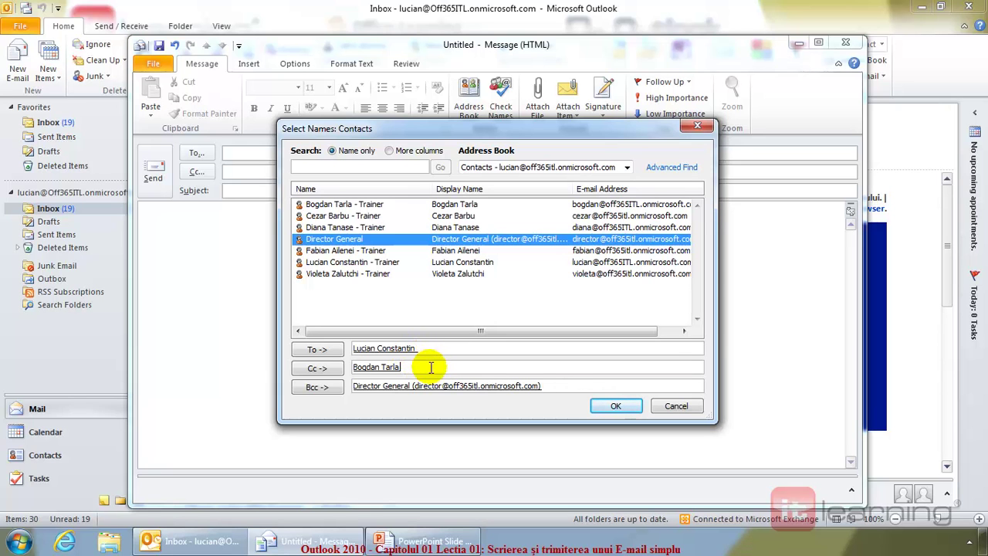
- Clear the Bcc and Cc recipients, and apply the selection with only the To recipient
click(556, 387)
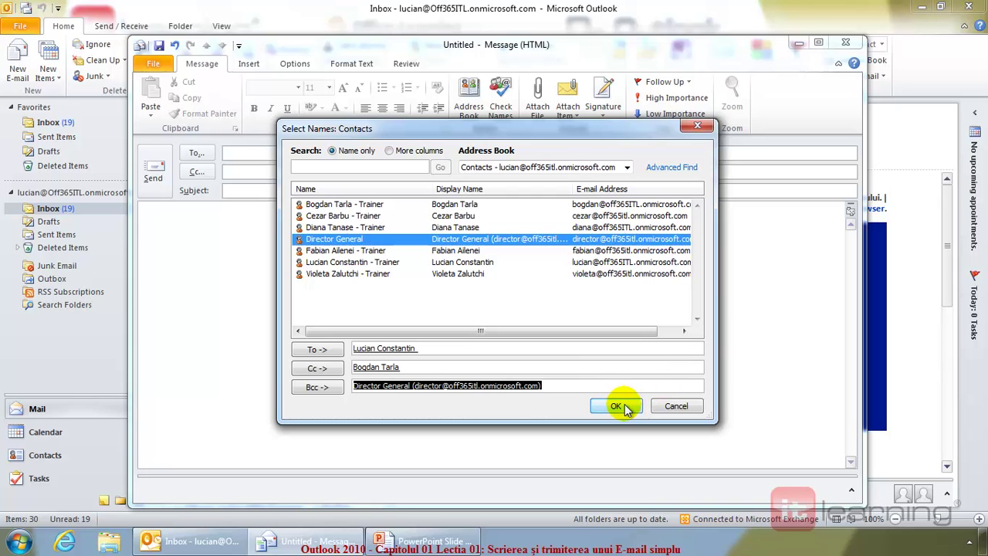
key(Delete)
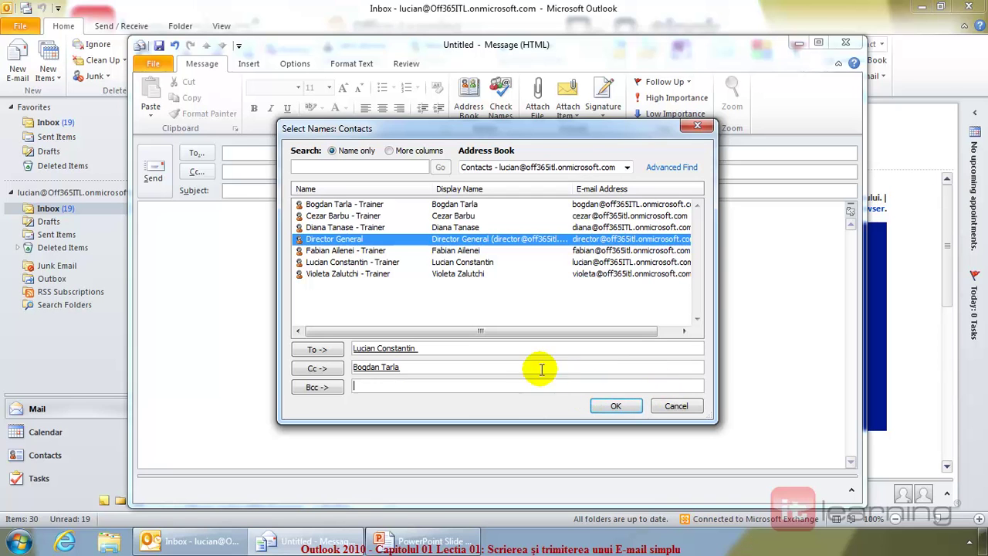
click(382, 367)
key(Delete)
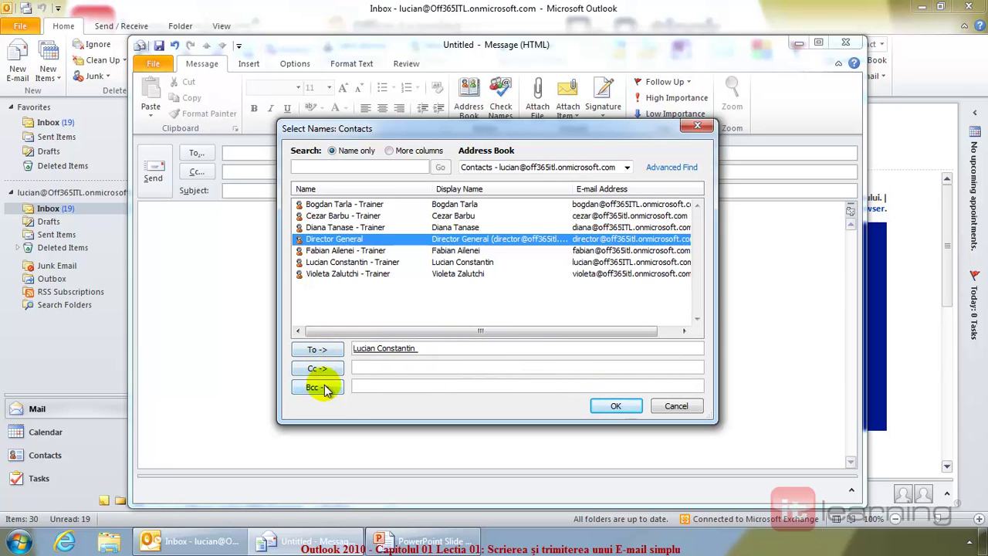
click(616, 407)
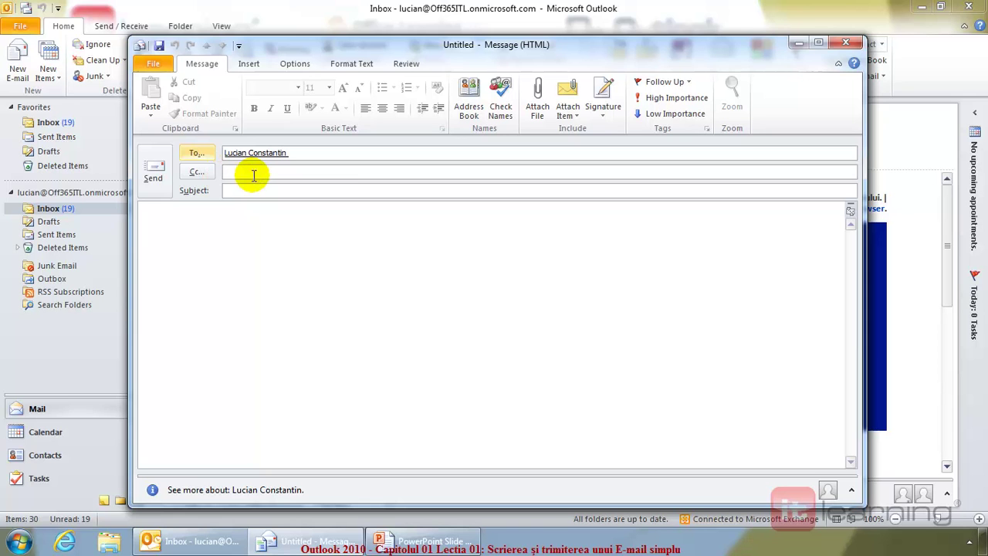
- Set the message subject to "Raport de activitate"
click(247, 190)
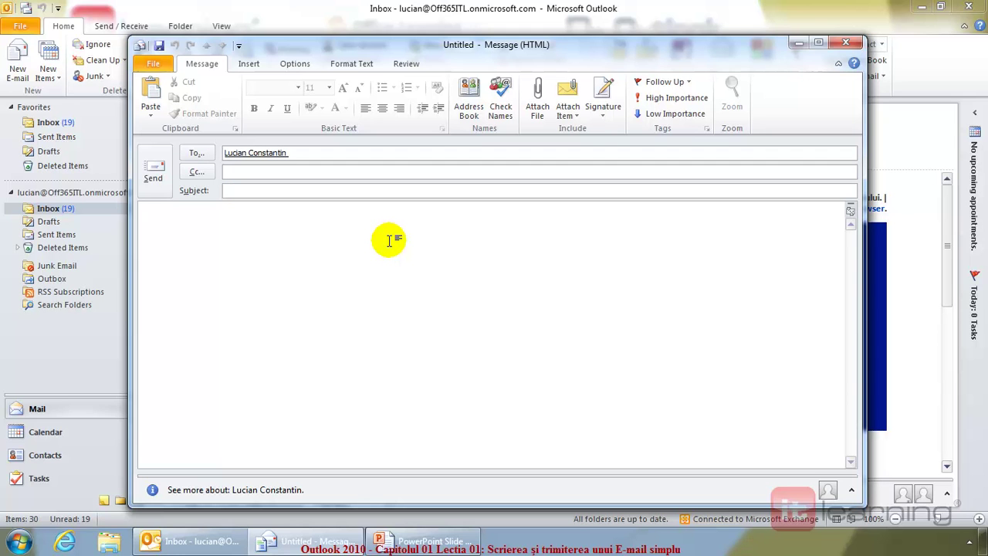
text(Raport de activitate)
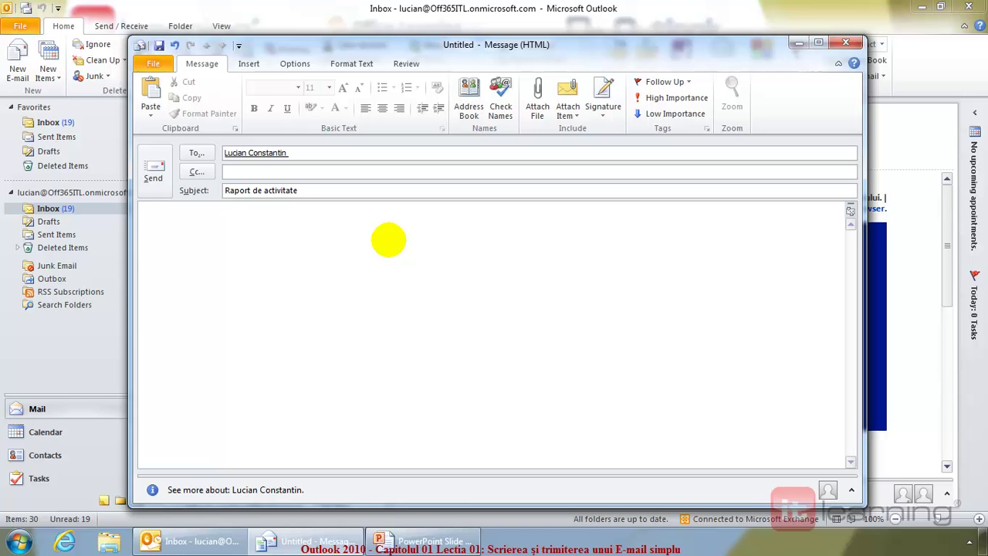
- Write the message body's opening line "Va transmit mai jos lista de activitati desfasurate astazi:"
click(193, 263)
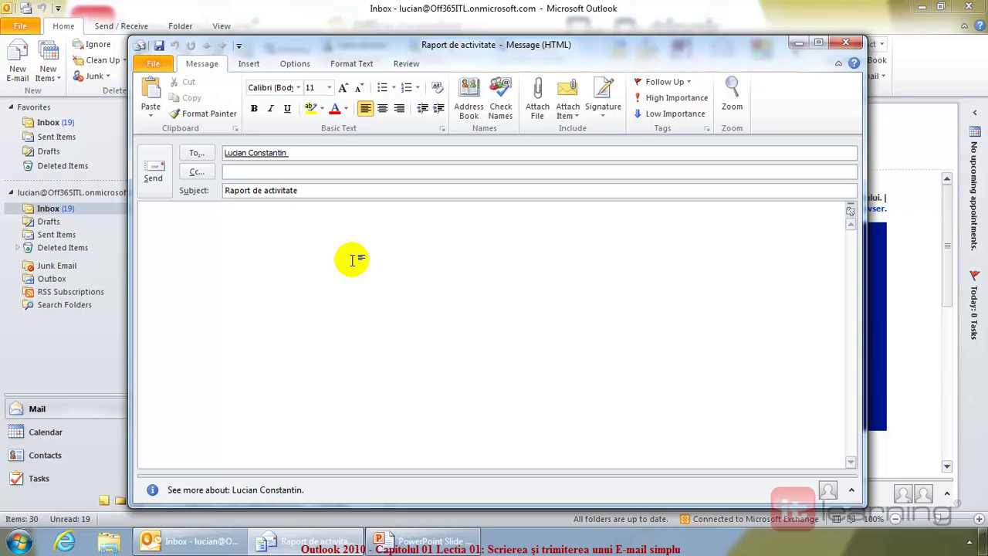
text(Va transmit ma)
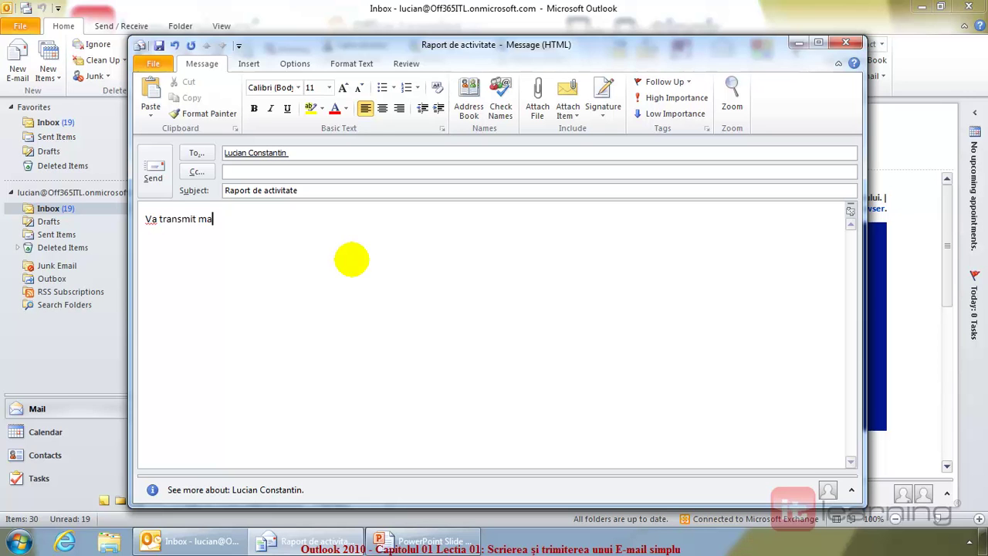
text(i jos lista de activitat)
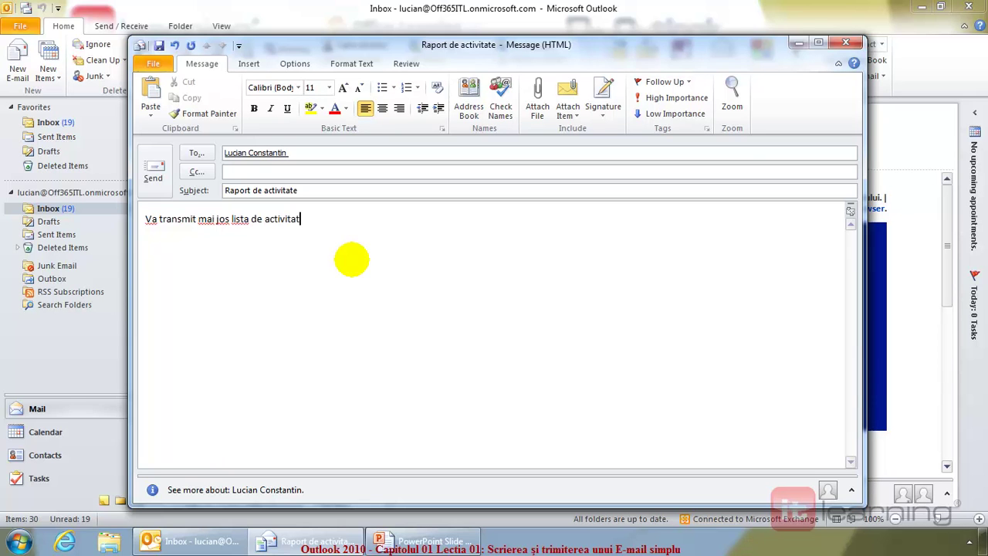
text(i desfasurate astazi)
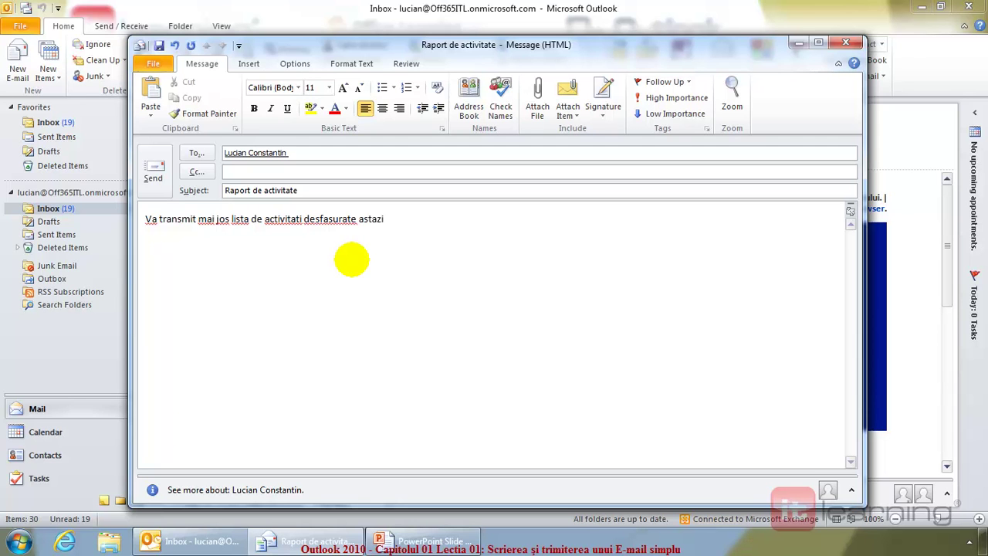
text(:)
- Add four lines with a single dash each below the opening line and send the message
key(Return)
text(-)
key(Return)
text(-)
key(Return)
text(-)
key(Return)
text(-)
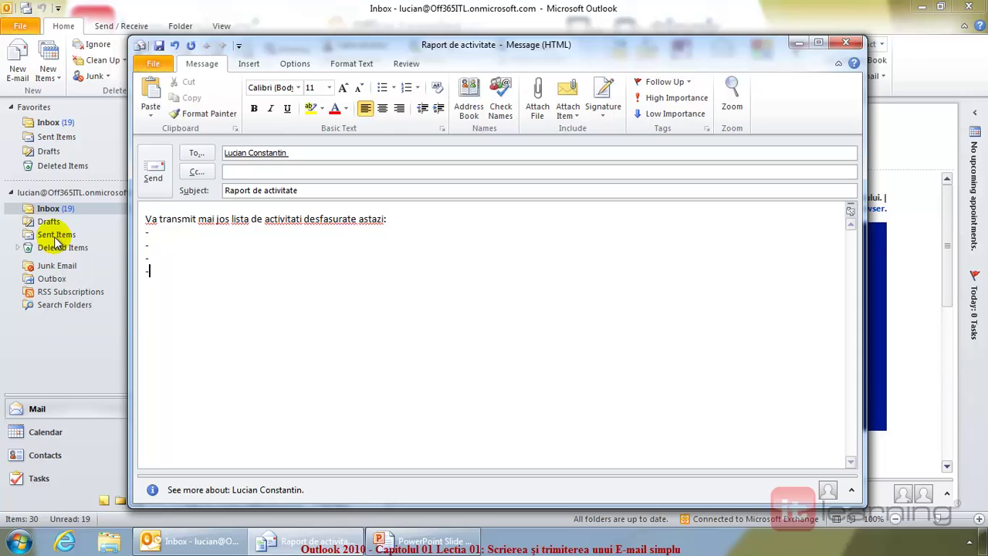
click(153, 178)
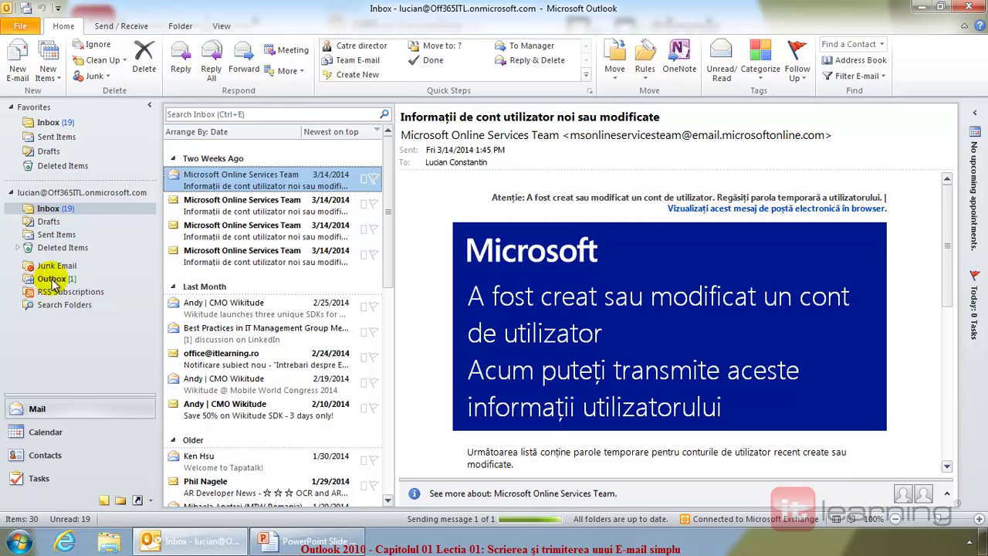
- Check the Sent Items folder for the "Raport de activitate" message and view the received copy in the Inbox
click(57, 235)
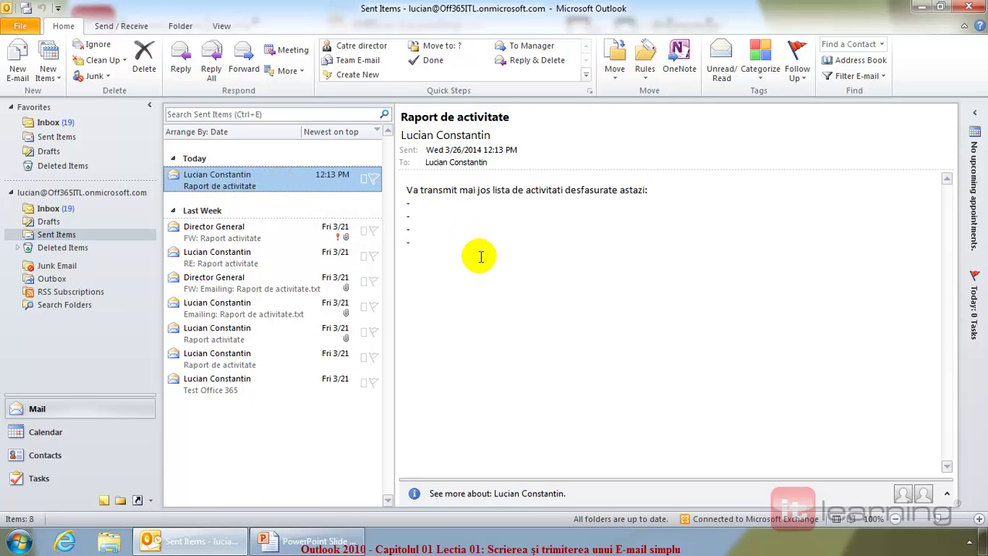
click(48, 208)
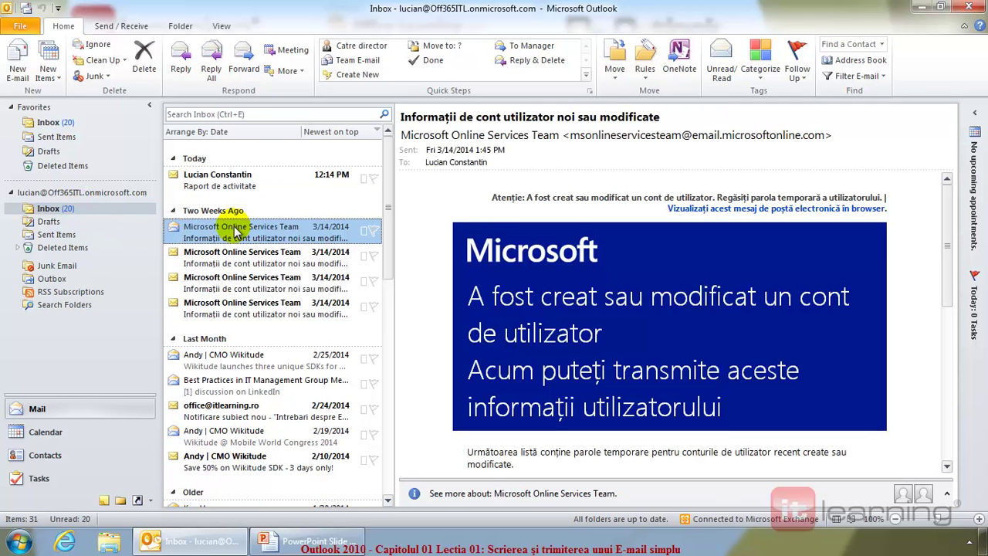
click(251, 181)
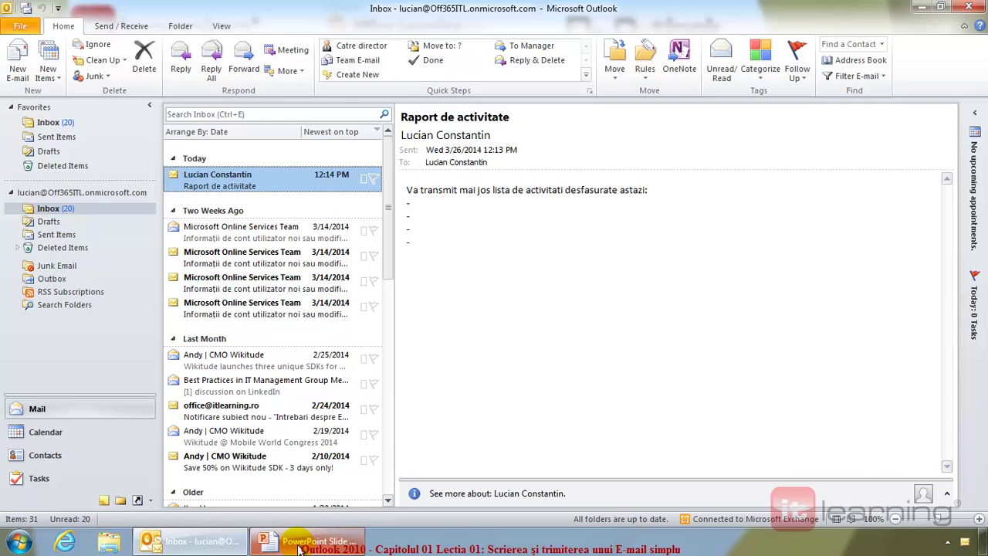
- Switch to the PowerPoint slide show and advance past the title slide
click(313, 467)
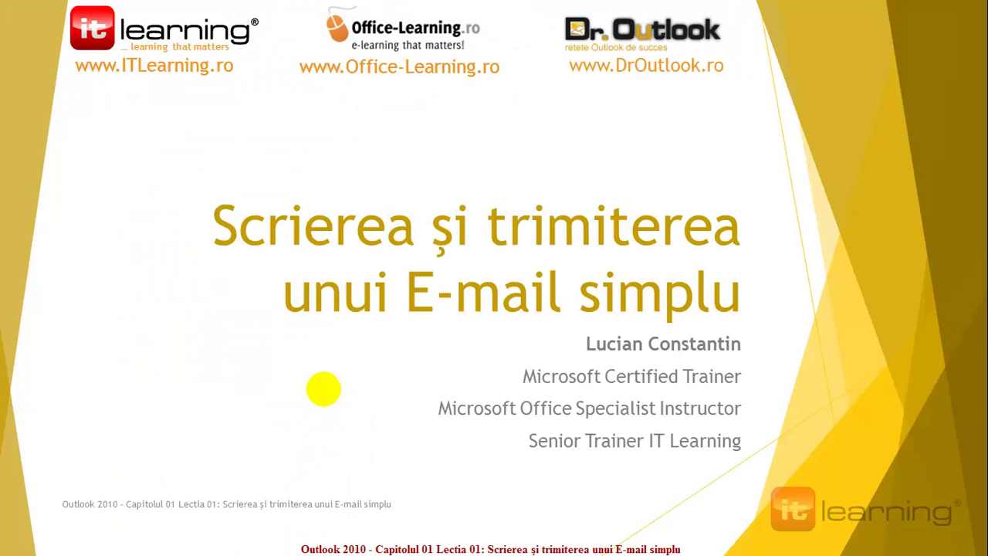
click(251, 379)
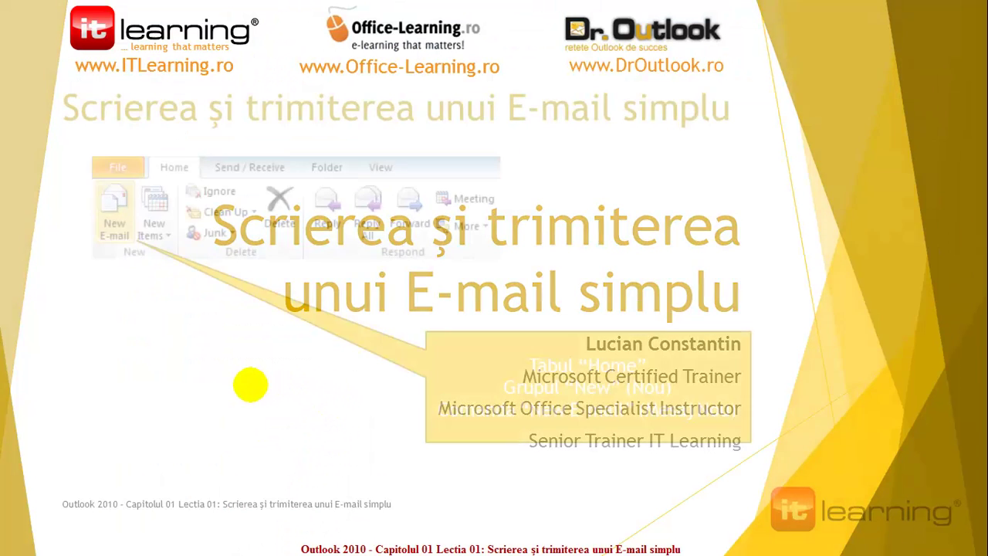